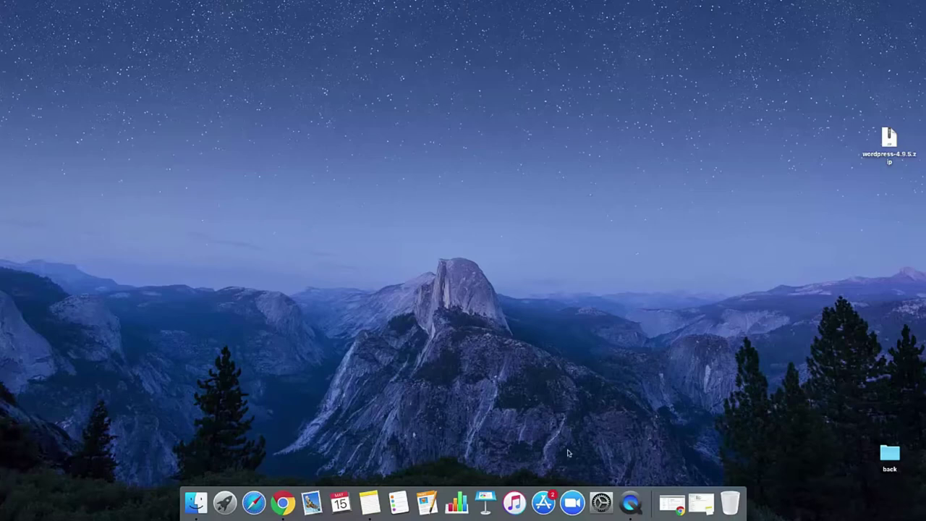
Switch to Chrome and deactivate all installed plugins in bulk from the Traffic Advise site's WordPress admin
left_click(677, 507)
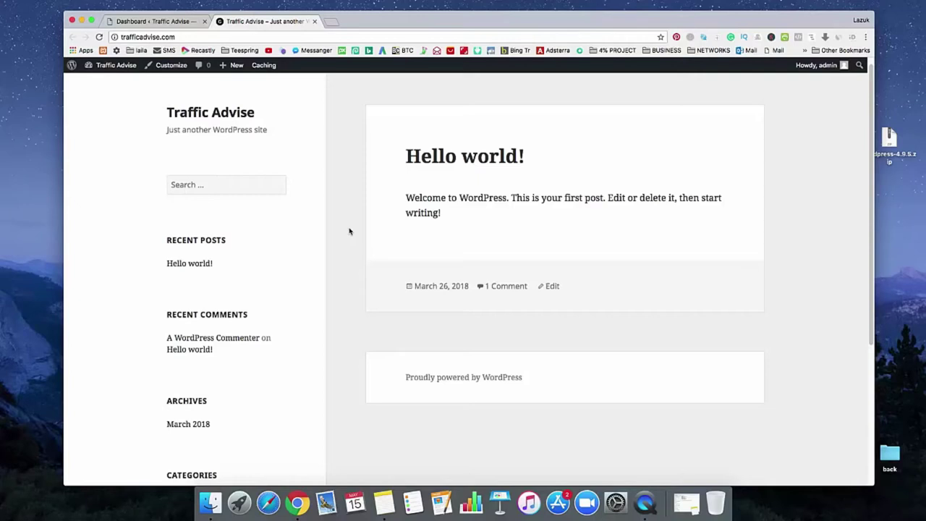
left_click(154, 21)
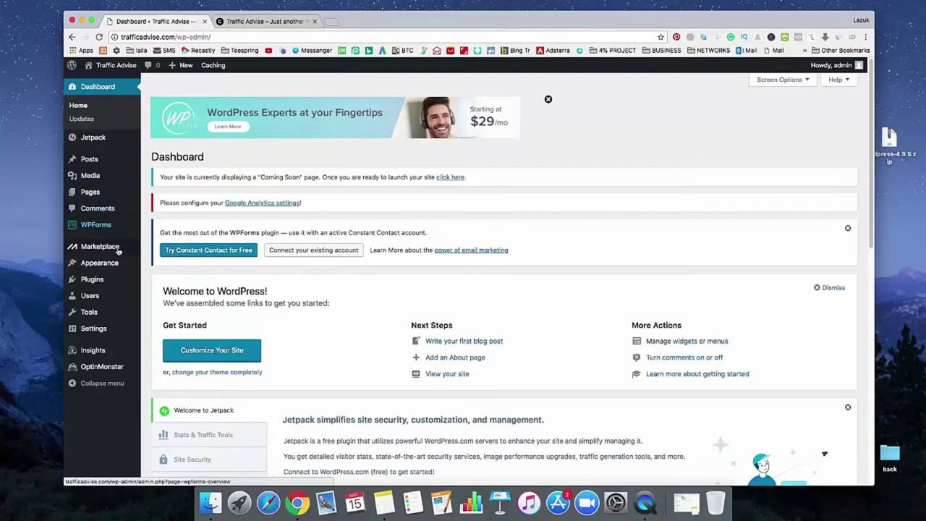
left_click(111, 281)
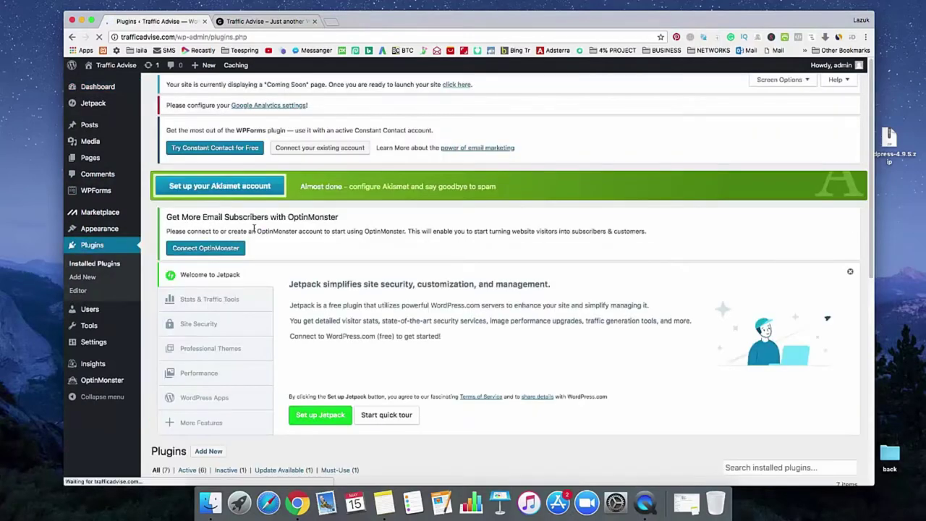
scroll(253, 232, "down", 3)
scroll(254, 231, "down", 10)
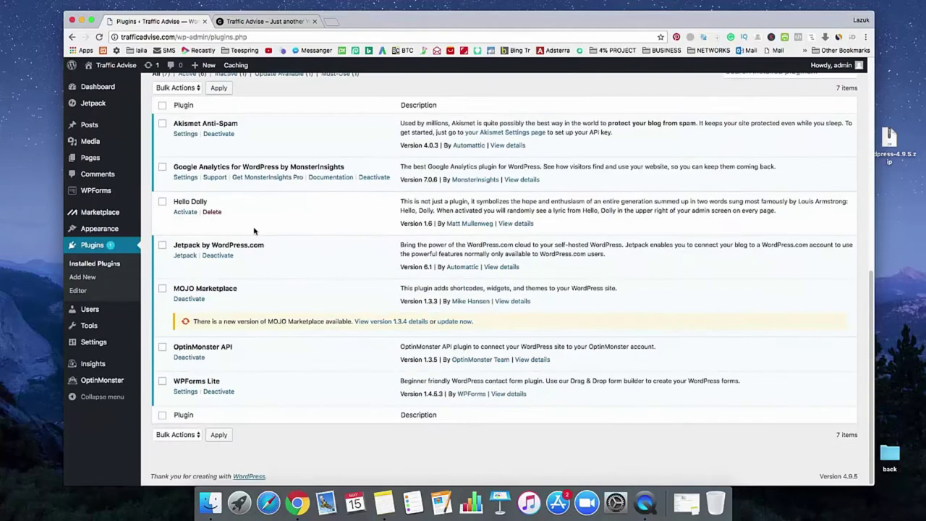
left_click(163, 111)
left_click(168, 94)
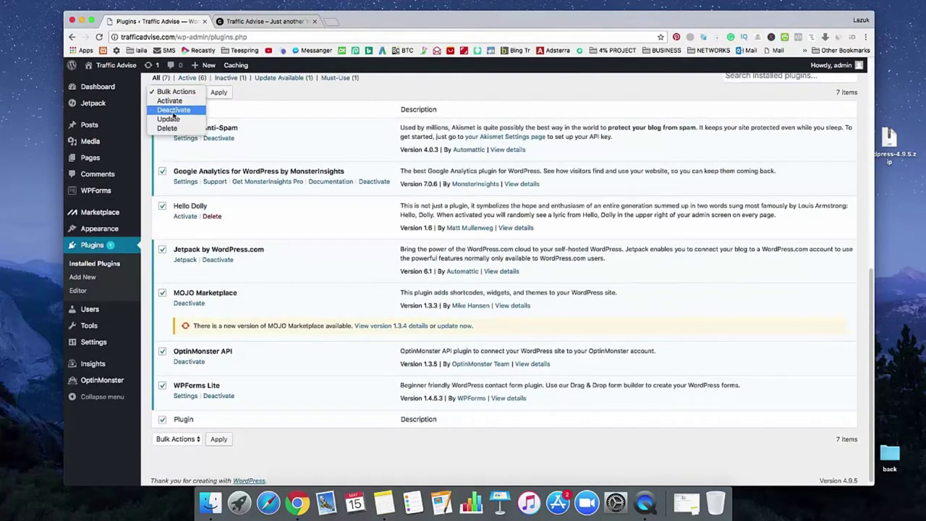
left_click(174, 110)
left_click(225, 95)
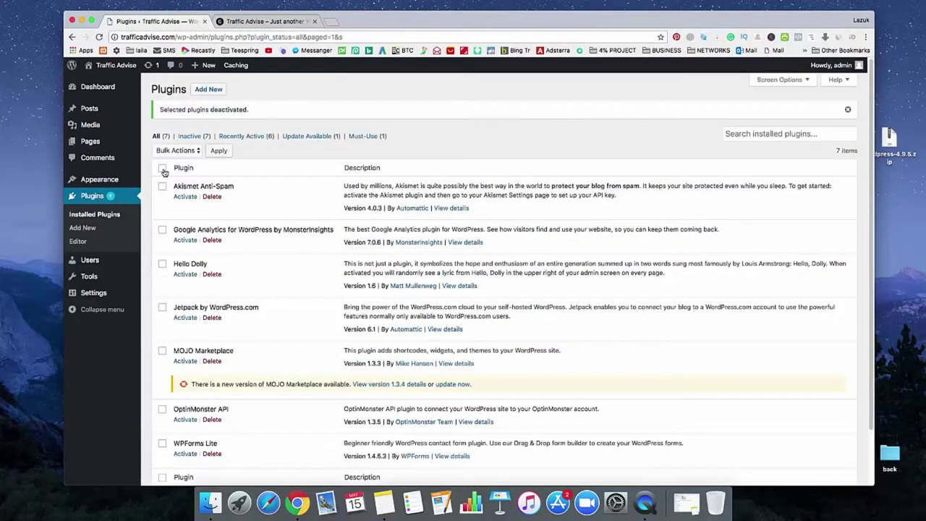
Delete all the deactivated plugins and their data with one bulk action
left_click(162, 169)
left_click(170, 150)
left_click(174, 188)
left_click(219, 151)
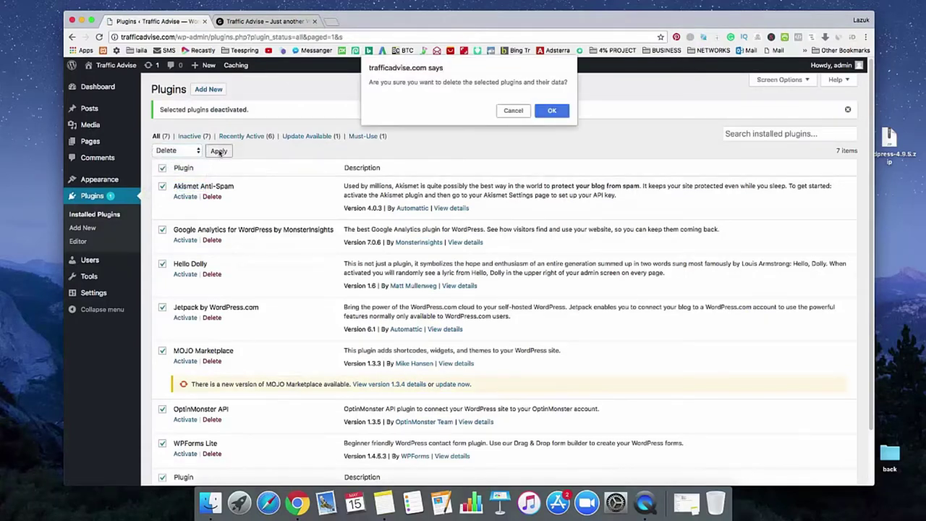
left_click(563, 112)
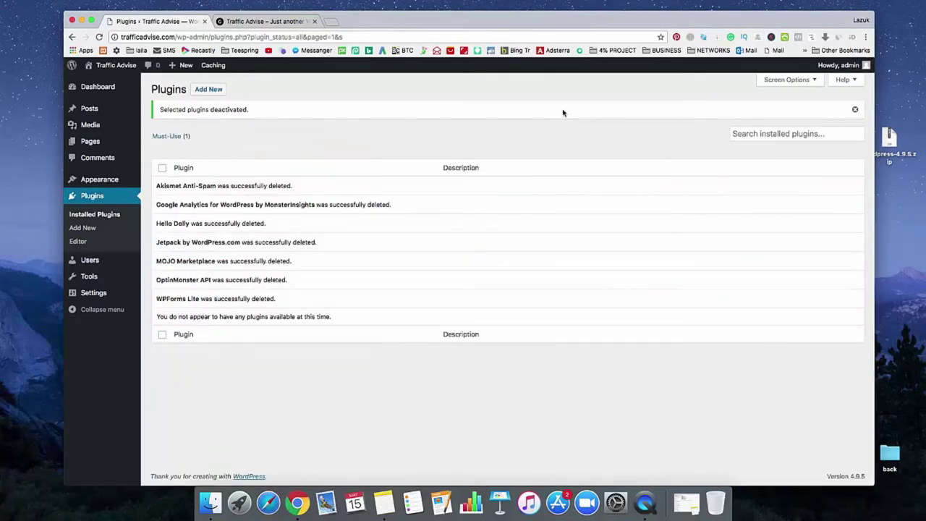
Return to the dashboard home and dismiss the Welcome to WordPress panel
left_click(90, 92)
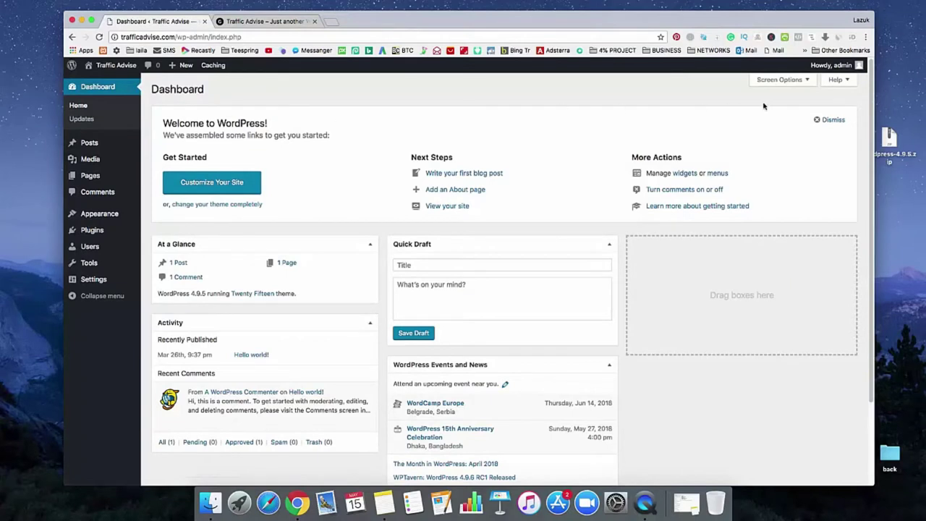
left_click(831, 119)
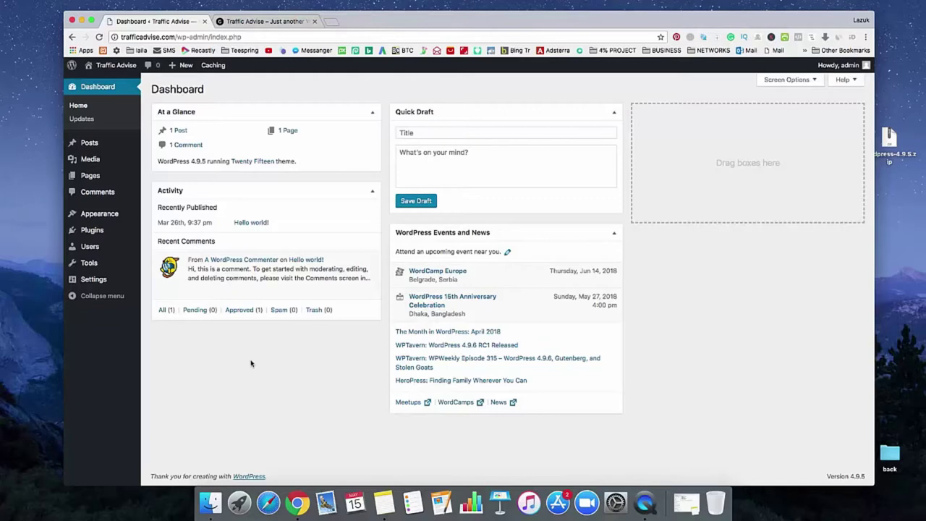
Set the site's tagline in the general settings to "Best Reviews And Internet Marketing Tips"
mouse_move(107, 288)
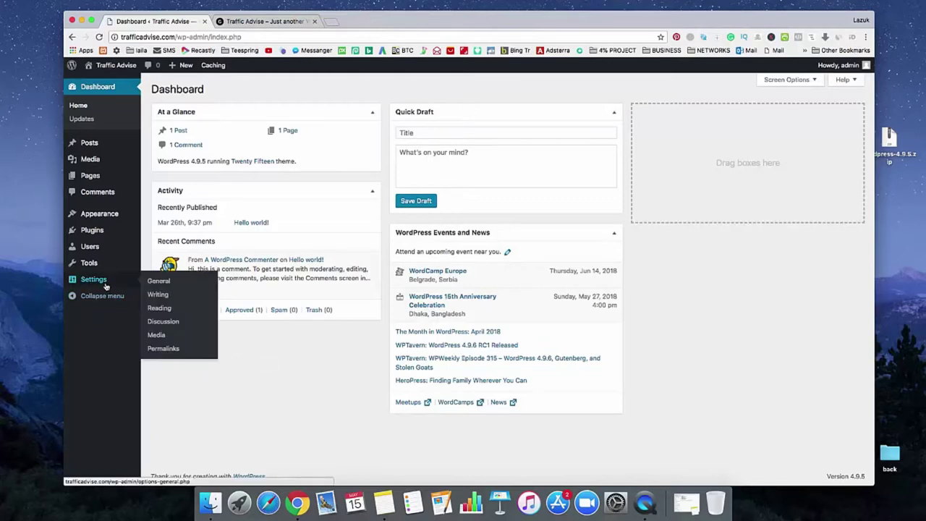
left_click(166, 284)
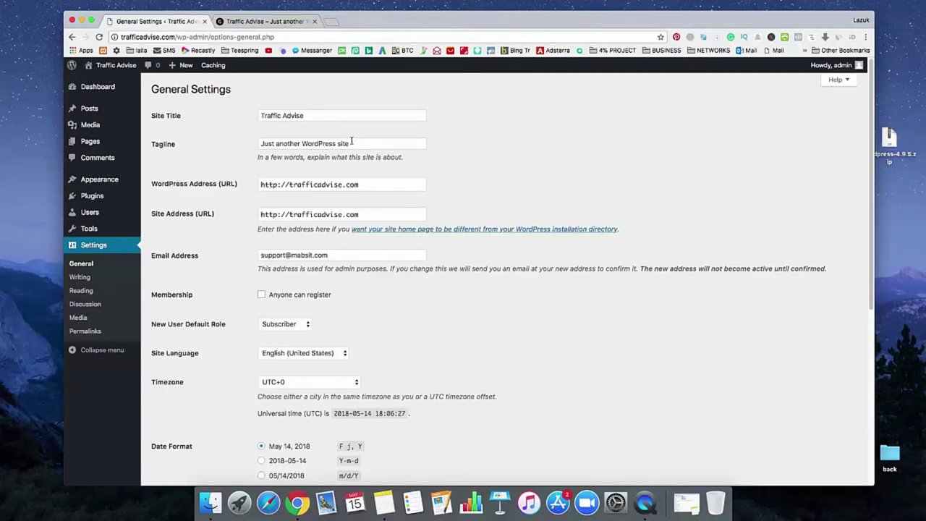
left_click_drag(354, 143, 243, 155)
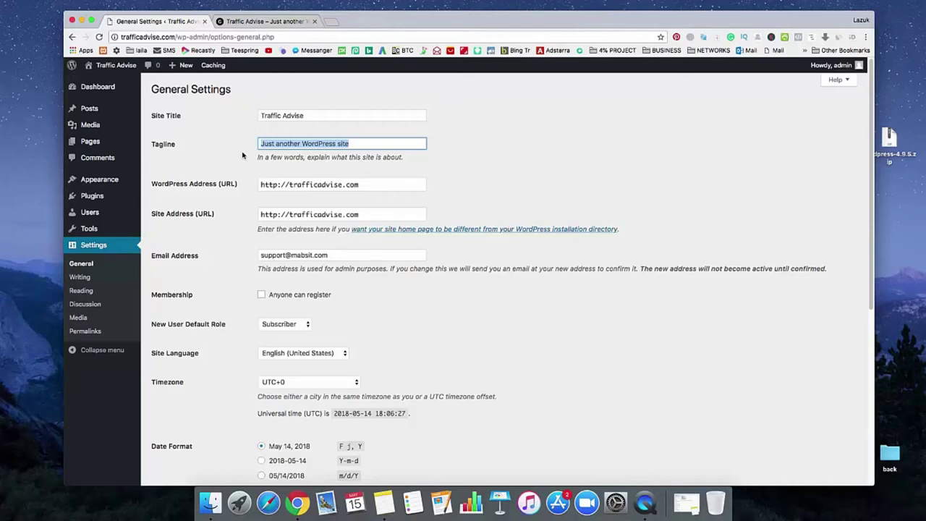
type("Best")
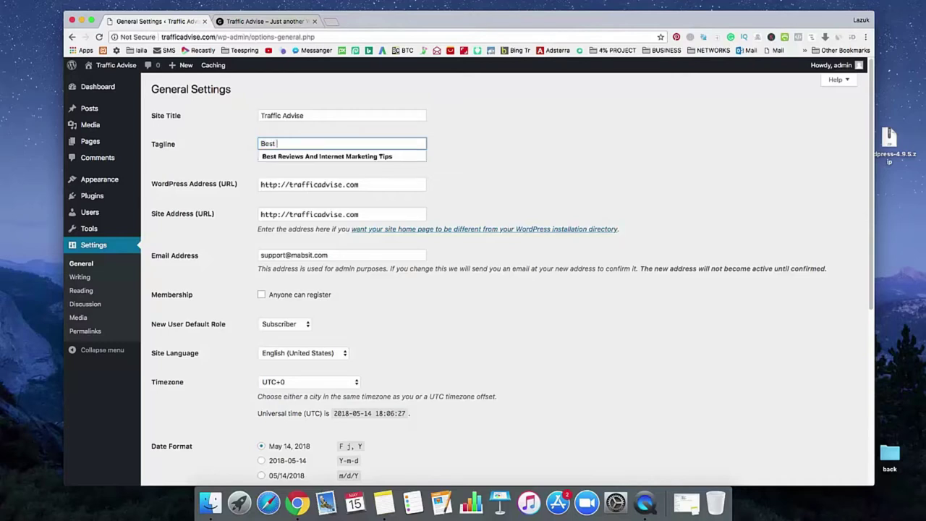
key("Down")
key("Return")
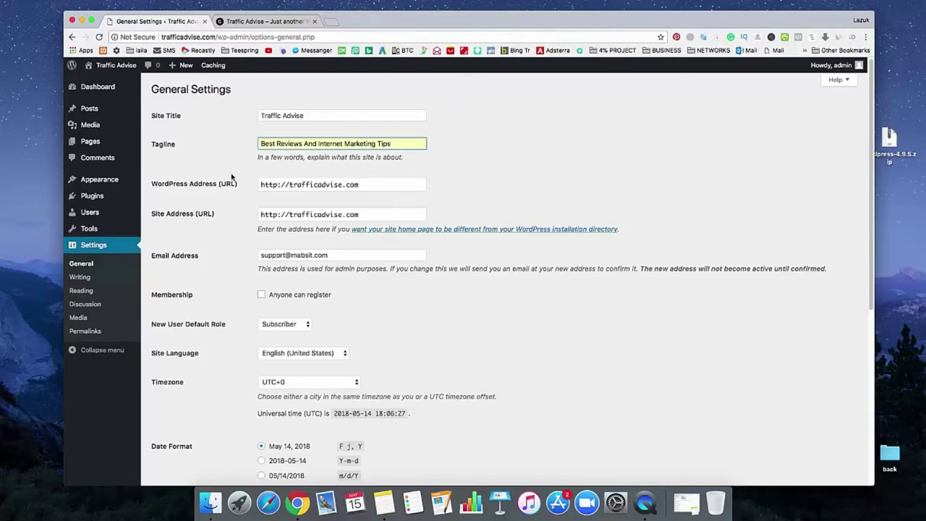
left_click(233, 225)
Set the site's timezone to UTC+6 in the general settings
scroll(233, 225, "down", 5)
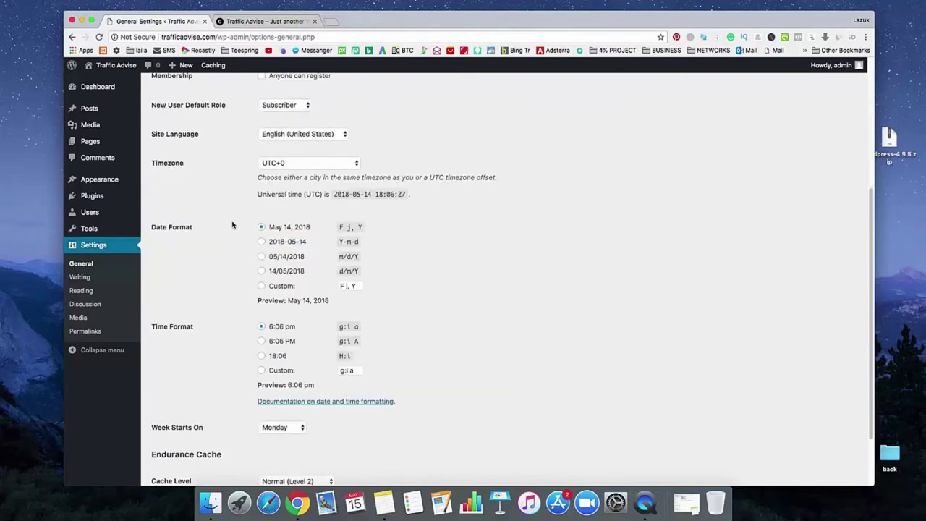
left_click(284, 164)
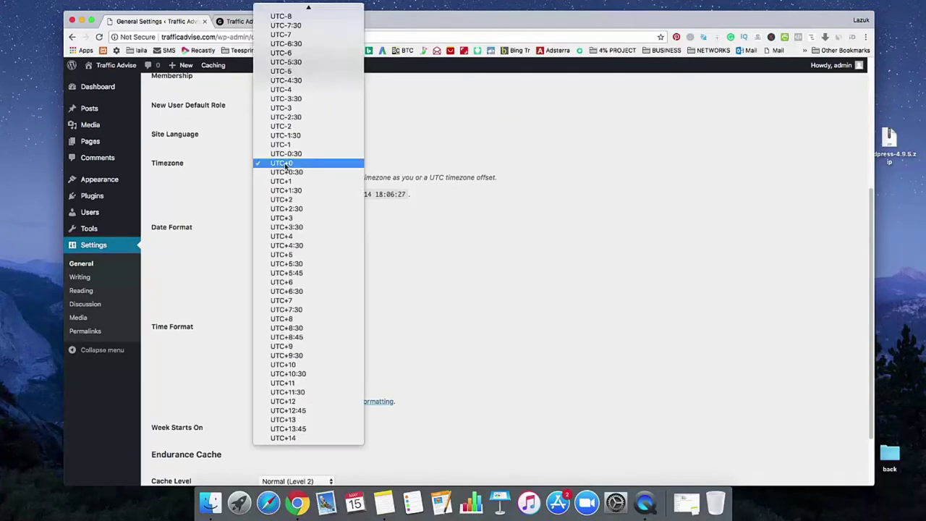
left_click(293, 286)
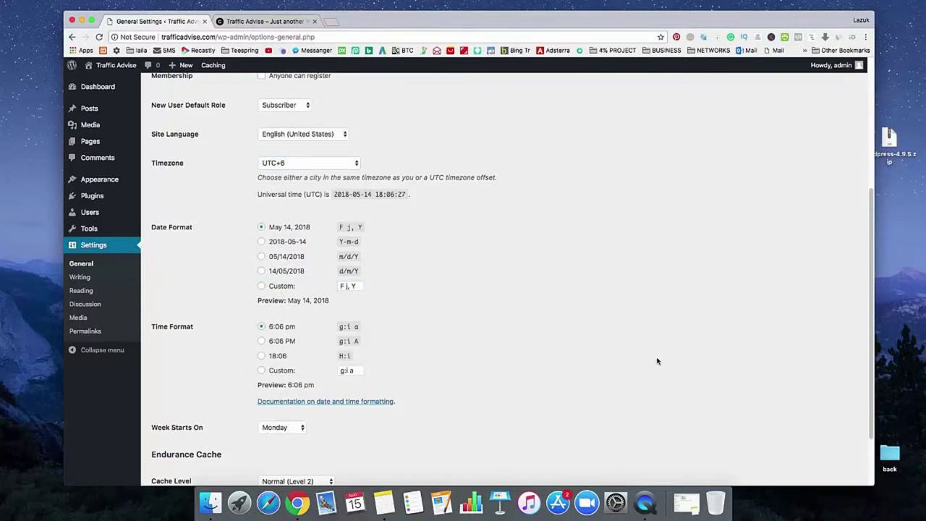
Make the week start on Saturday and save the general settings
scroll(657, 361, "down", 3)
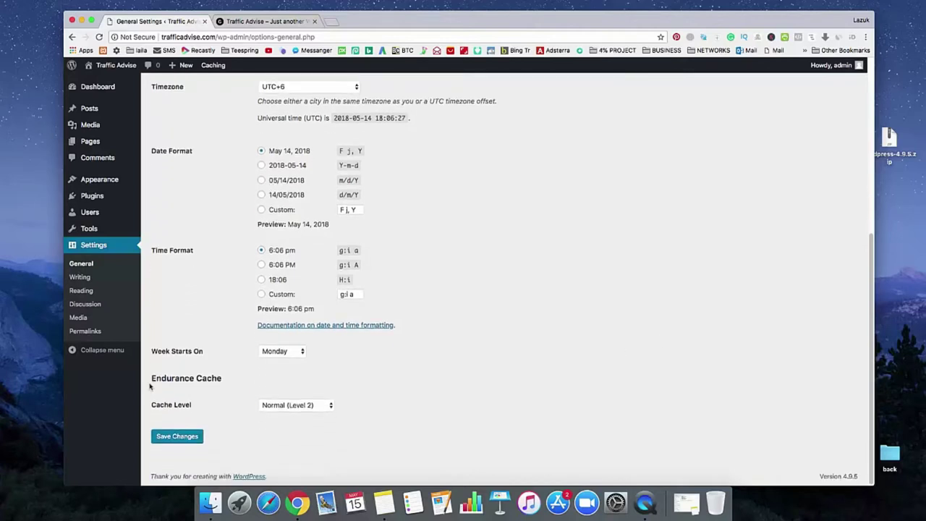
left_click(282, 353)
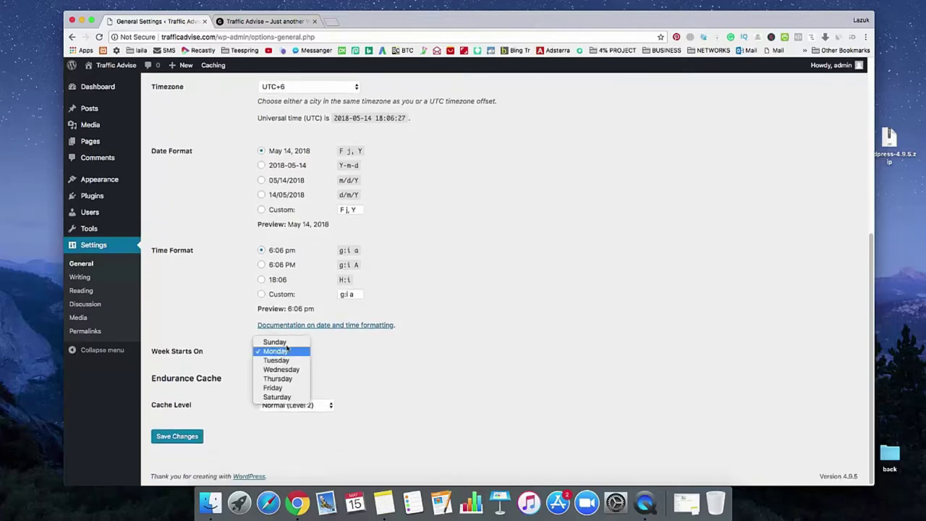
left_click(277, 398)
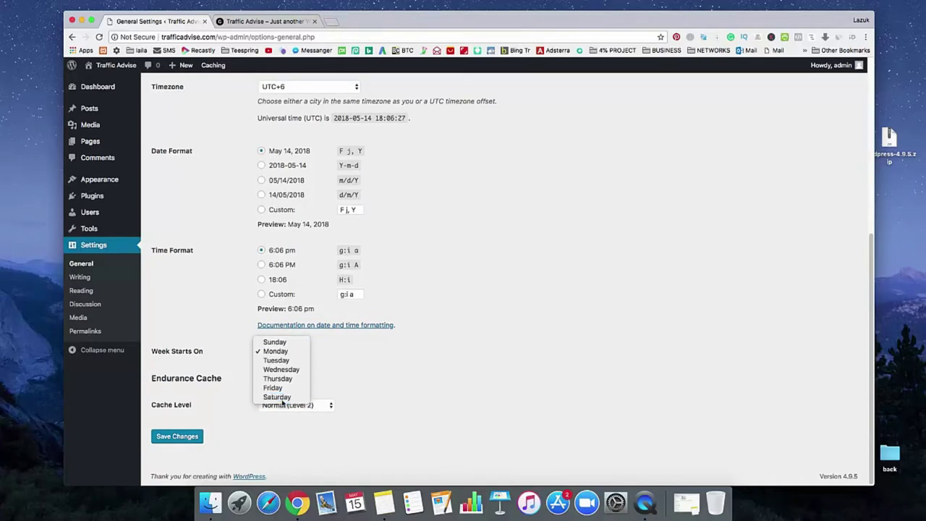
left_click(178, 437)
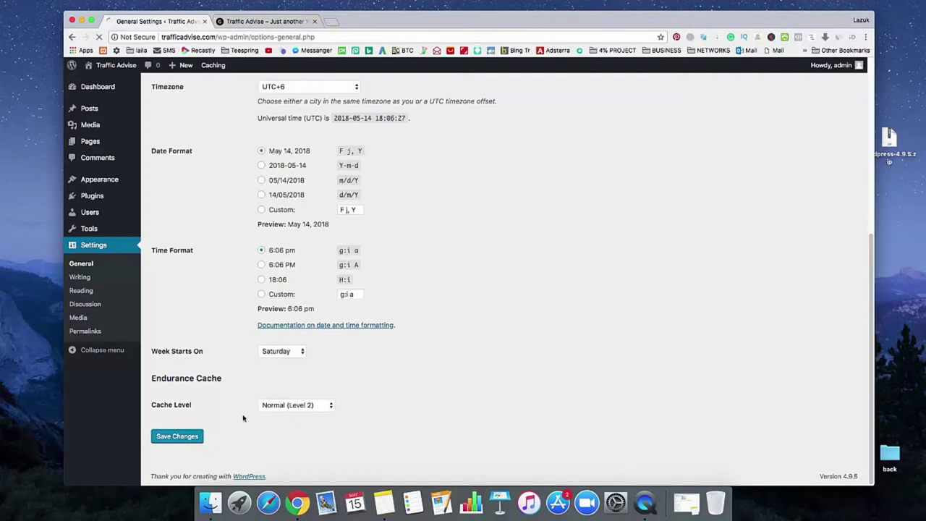
scroll(537, 314, "up", 2)
scroll(537, 314, "up", 1)
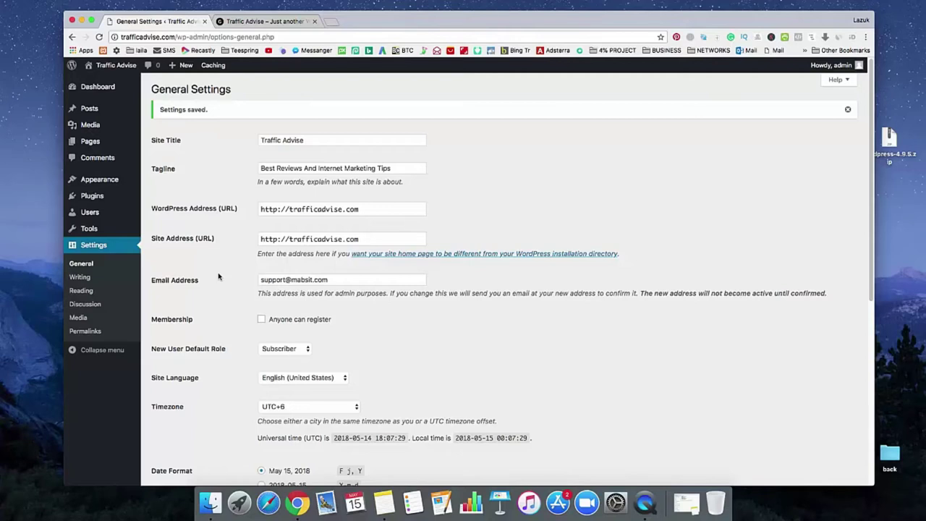
Change the permalink structure to Post name and save the permalink settings
left_click(85, 331)
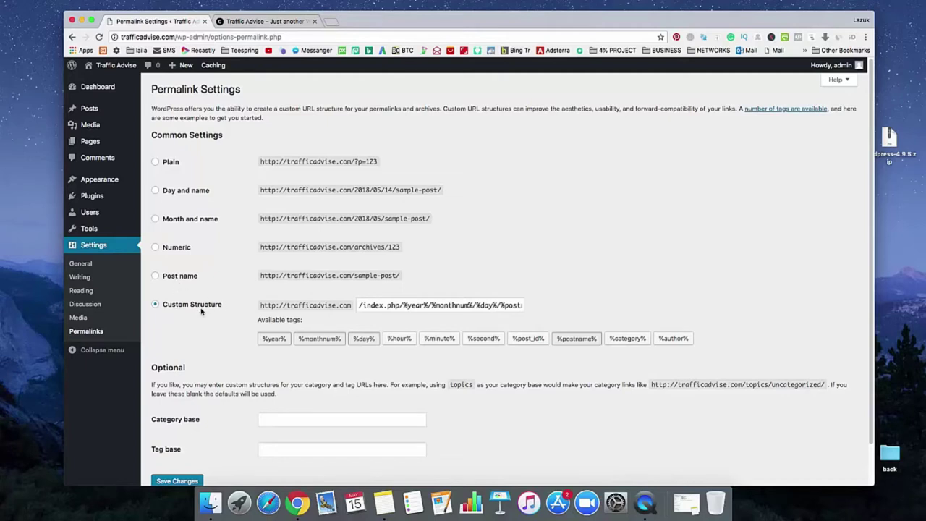
left_click(176, 280)
scroll(203, 349, "down", 2)
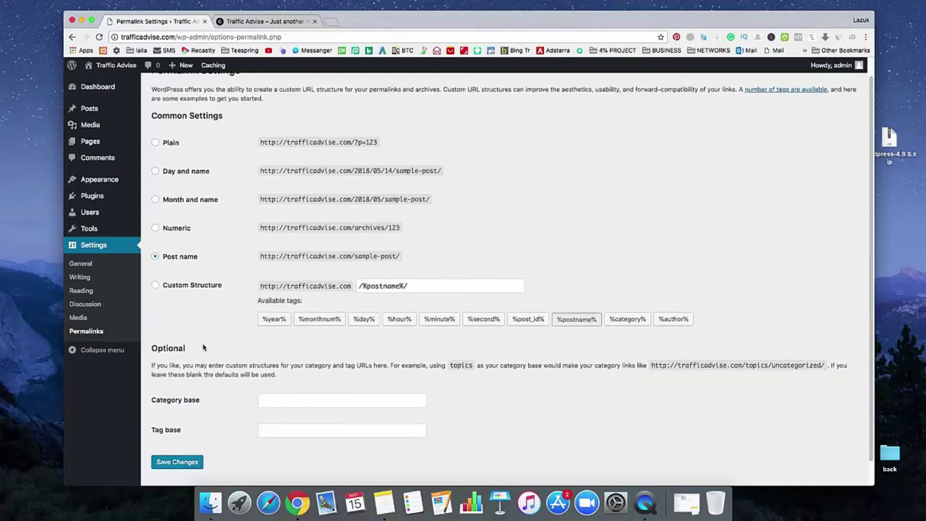
left_click(186, 445)
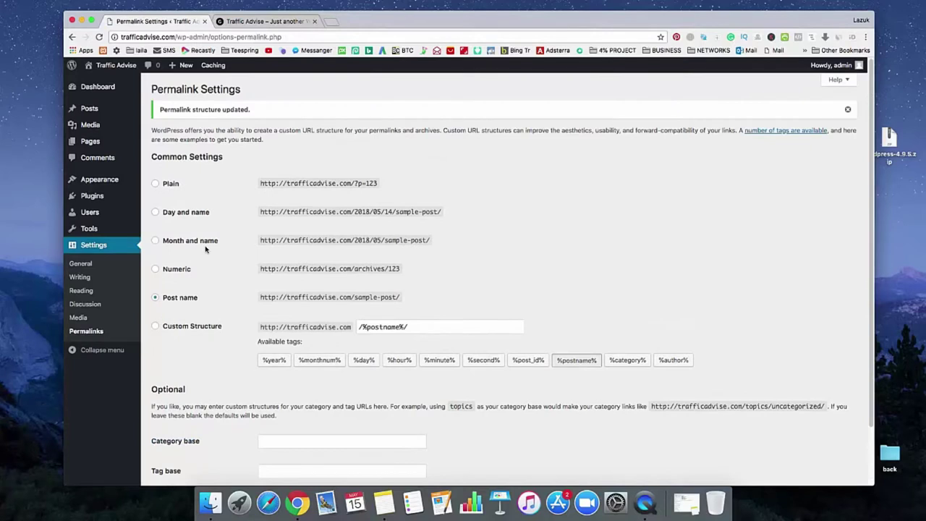
Enable discouraging search engines from indexing the site in the reading settings and save
left_click(82, 291)
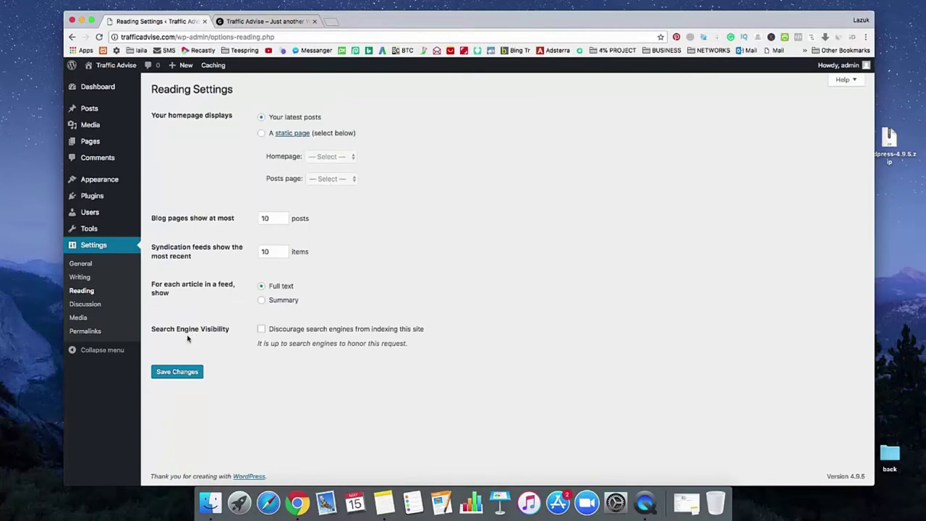
left_click(262, 329)
left_click(187, 376)
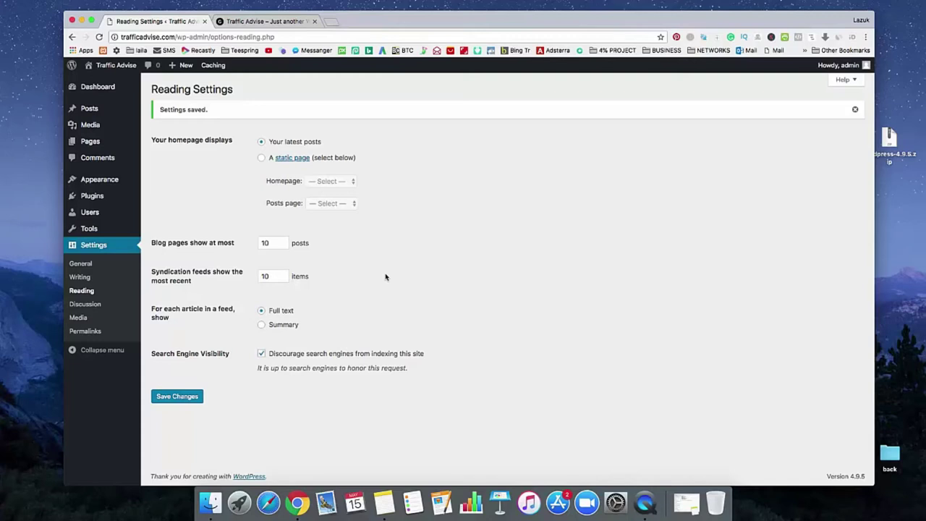
Delete the unused Twenty Sixteen theme from the installed themes
mouse_move(115, 187)
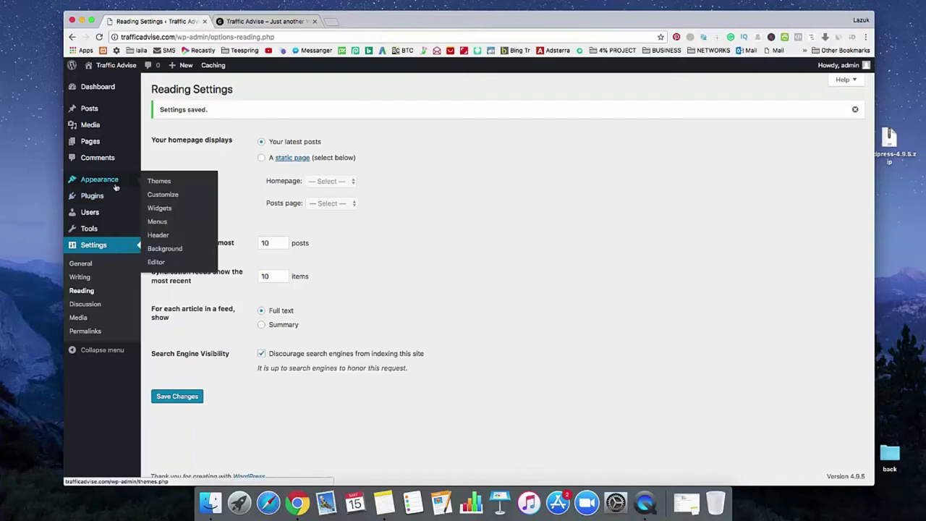
left_click(161, 185)
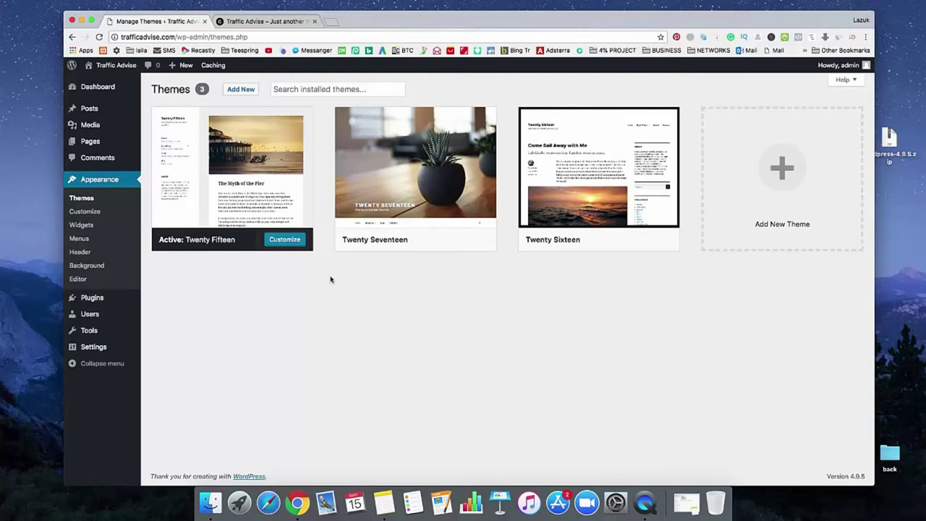
mouse_move(225, 179)
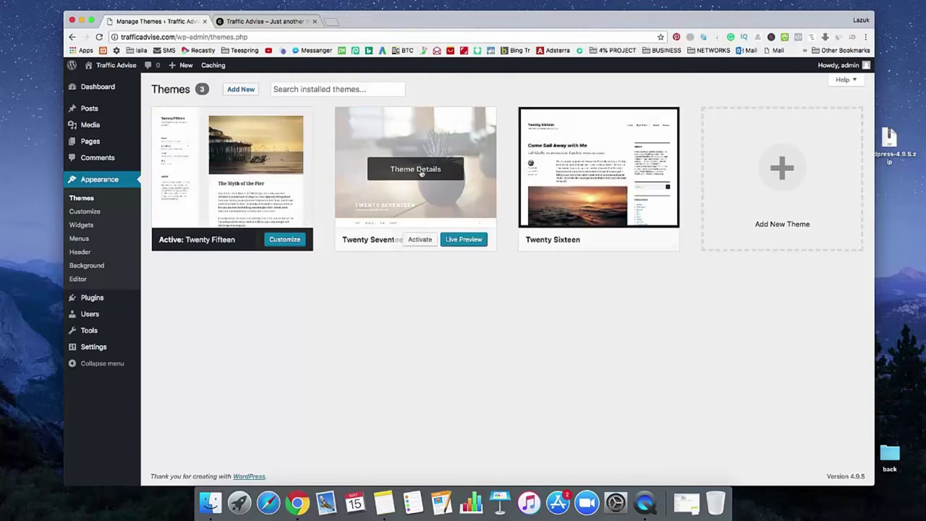
mouse_move(571, 153)
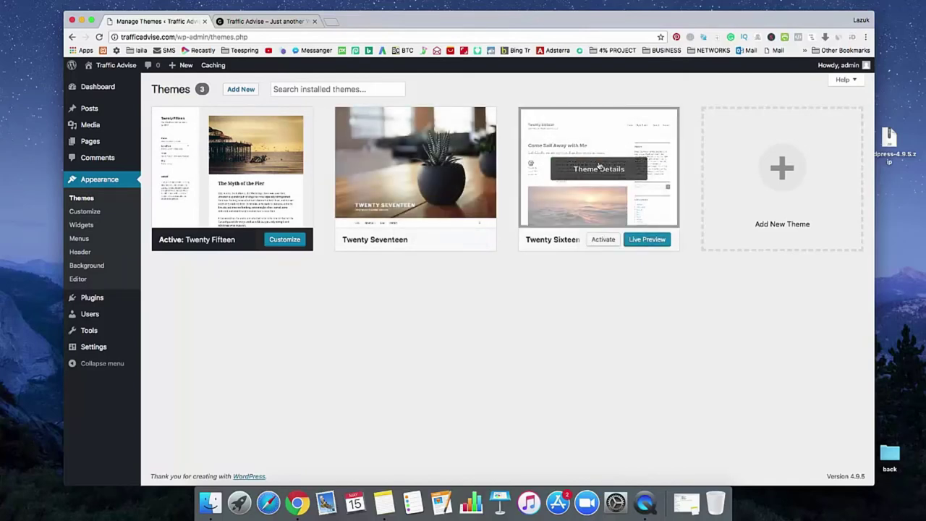
left_click(596, 170)
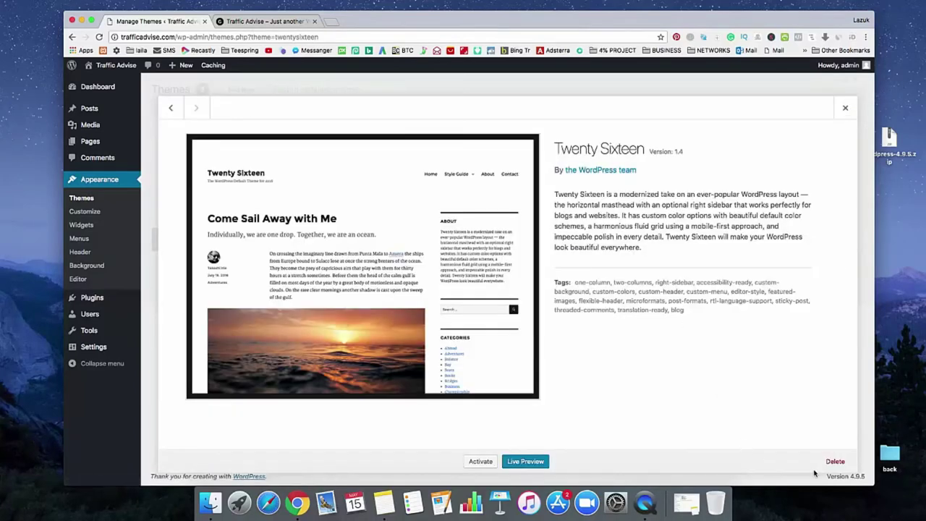
left_click(832, 464)
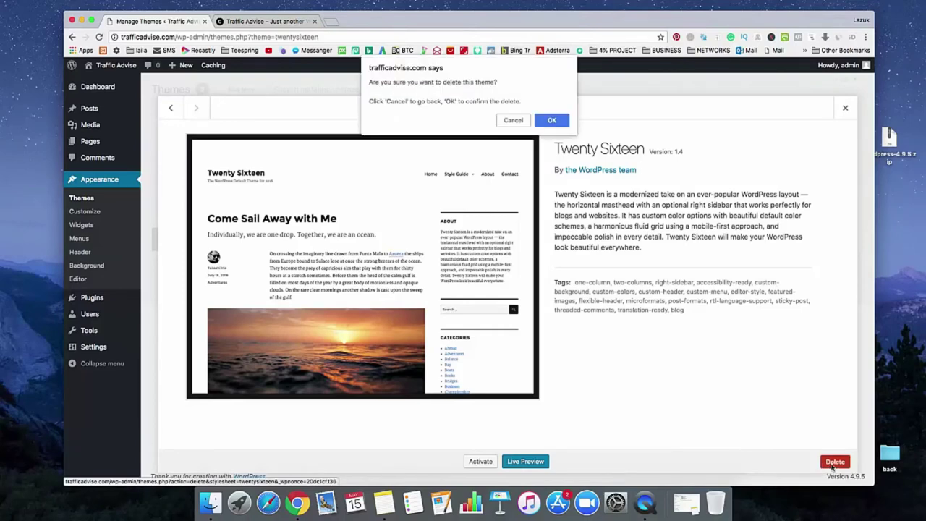
left_click(563, 123)
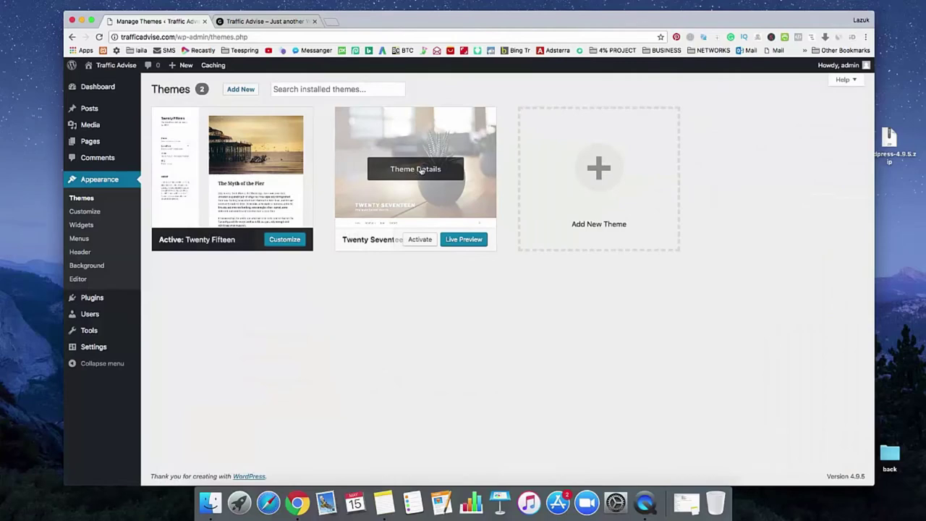
Delete the unused Twenty Seventeen theme from the installed themes
left_click(422, 171)
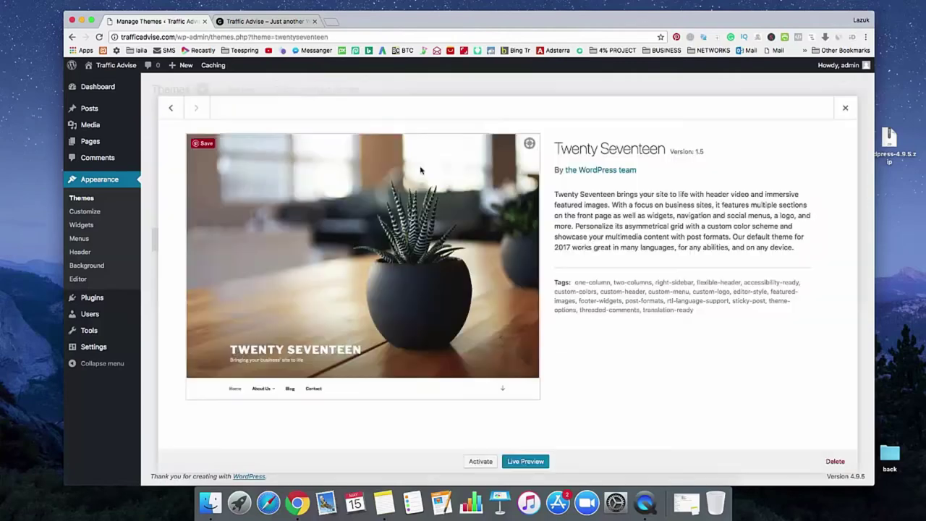
left_click(832, 462)
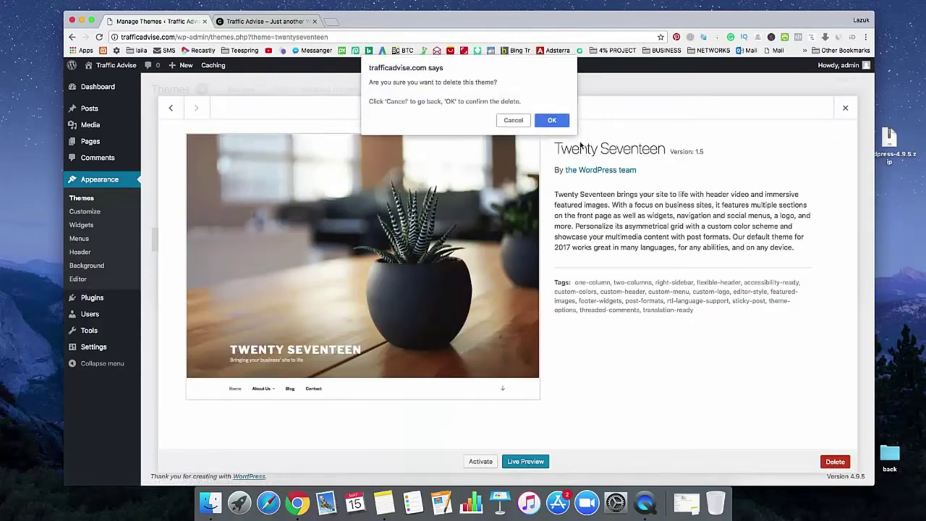
left_click(556, 123)
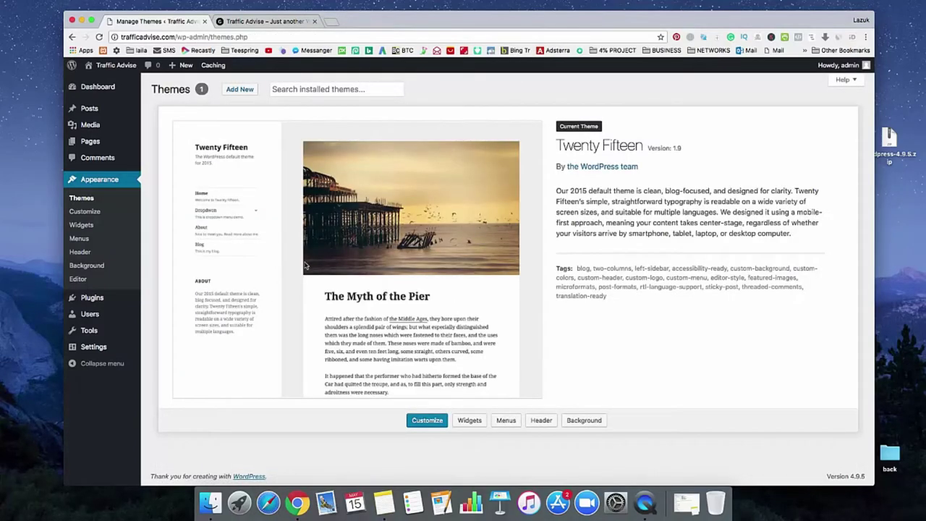
Move the default "Hello world!" post to the trash
left_click(102, 114)
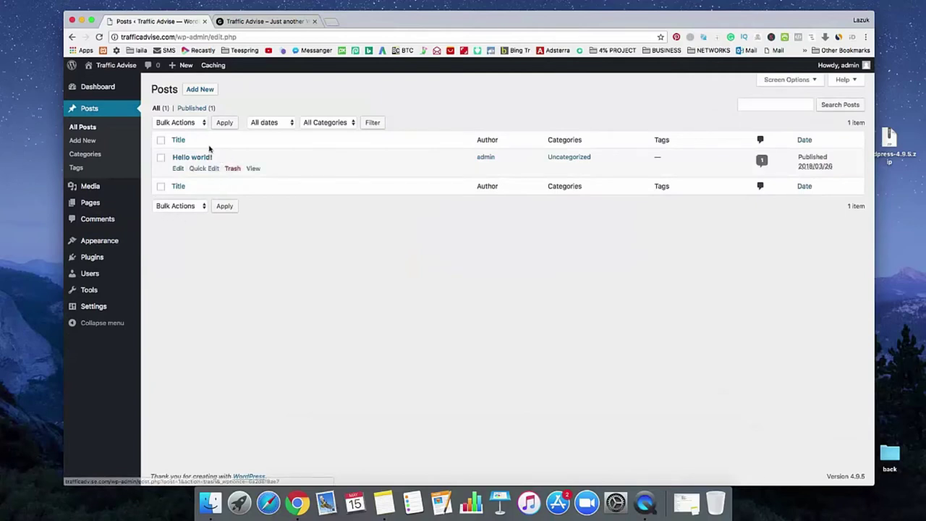
left_click(161, 142)
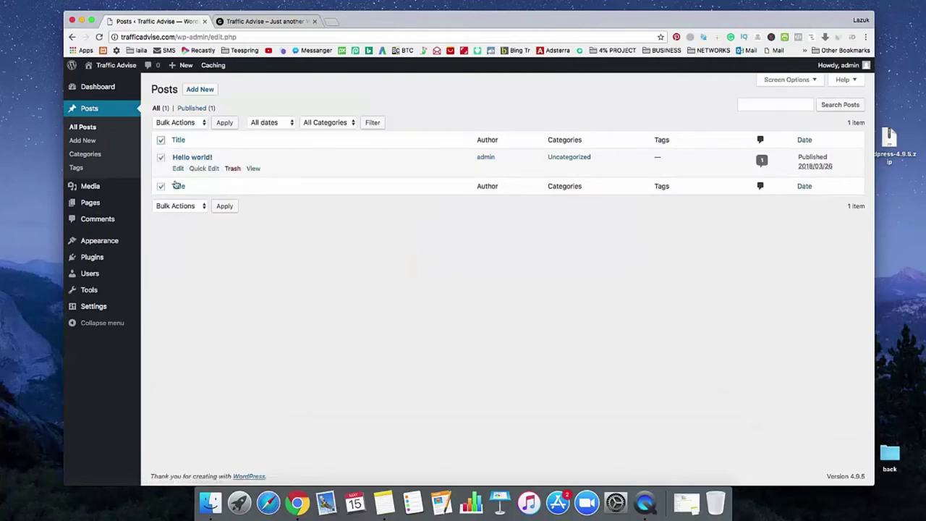
left_click(182, 207)
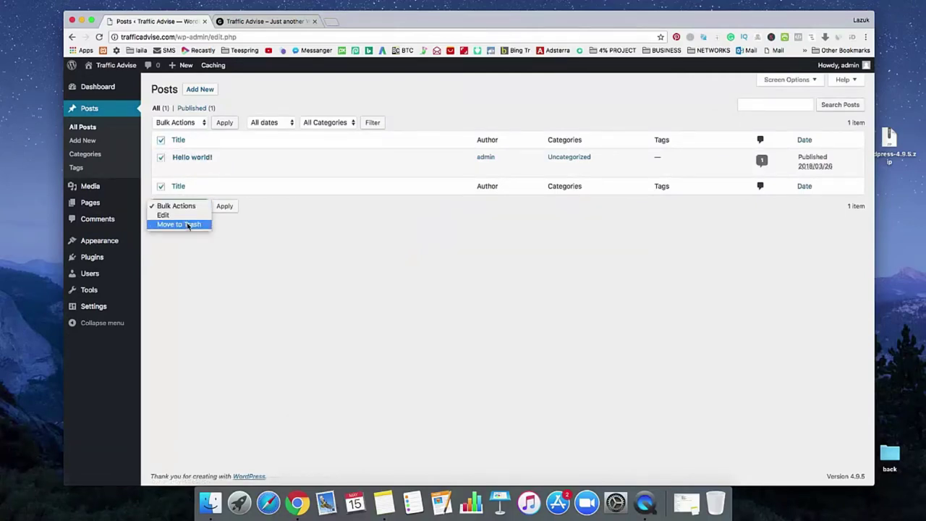
left_click(188, 225)
left_click(224, 206)
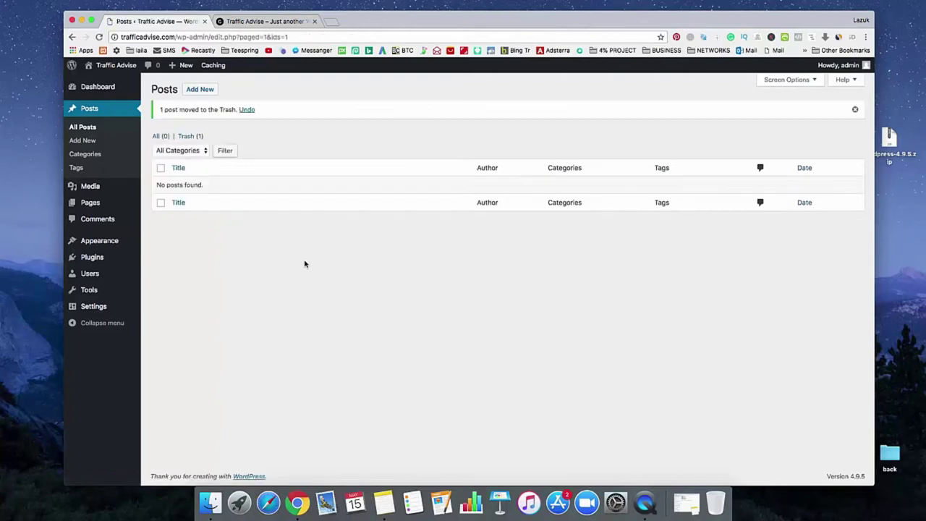
Move the Sample Page and WPForms Preview pages to the trash
left_click(95, 209)
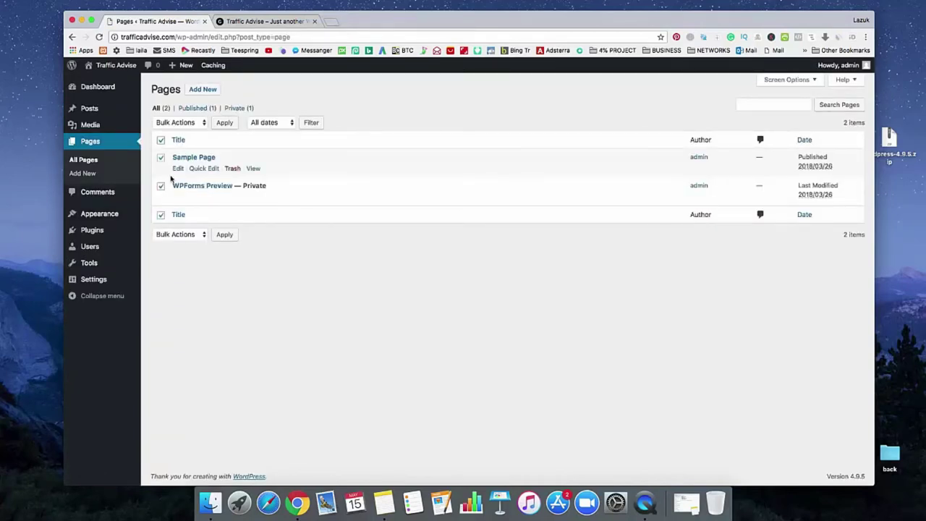
left_click(183, 236)
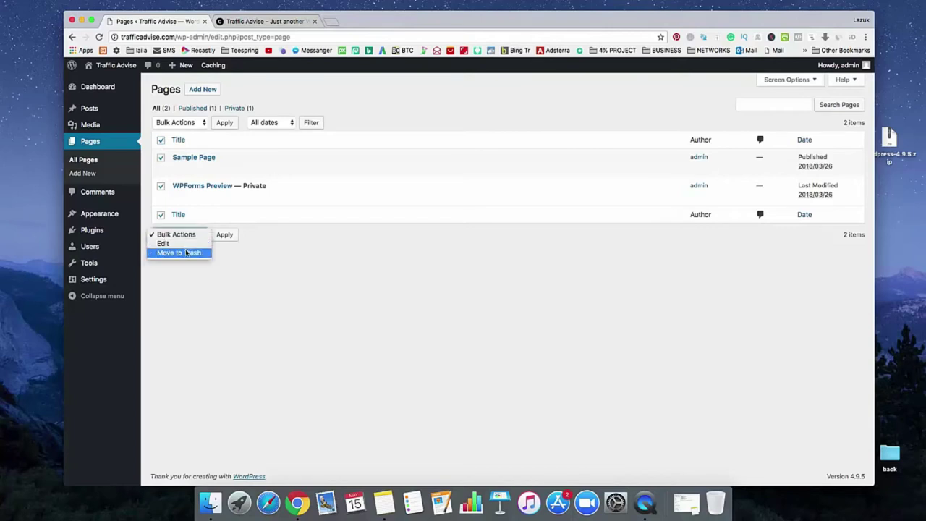
left_click(186, 253)
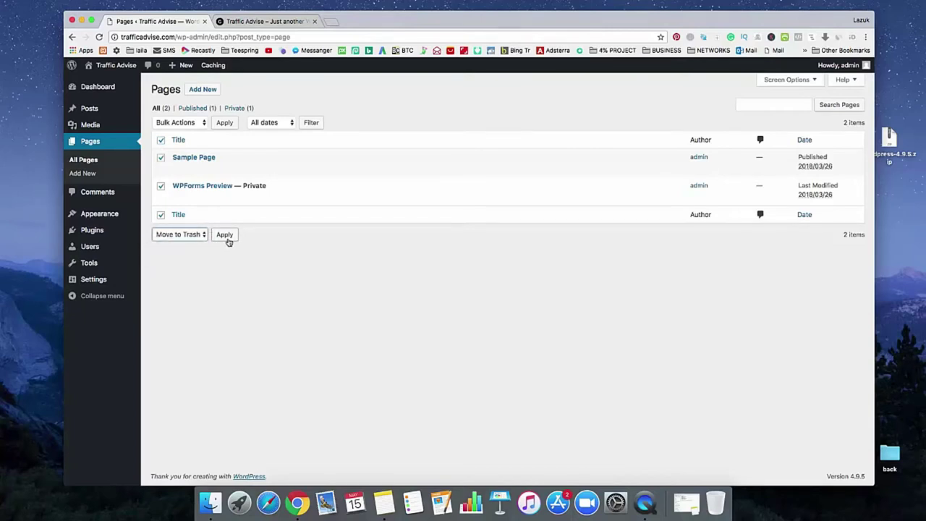
left_click(225, 237)
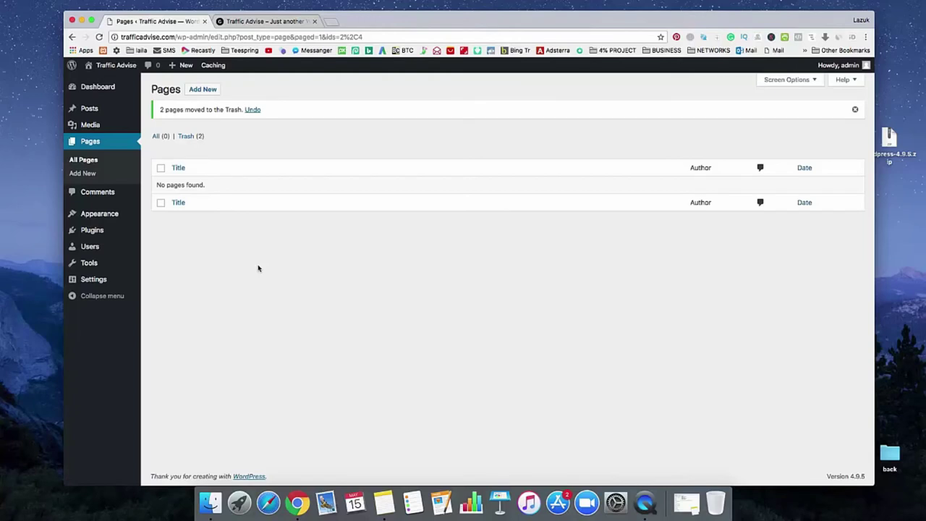
Install and activate the WP Super Cache plugin from the featured plugins
mouse_move(111, 237)
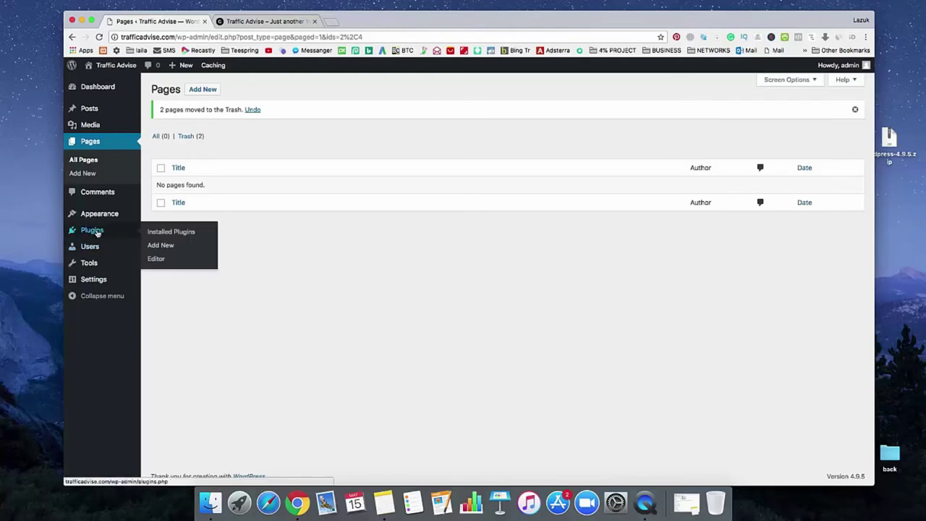
left_click(165, 251)
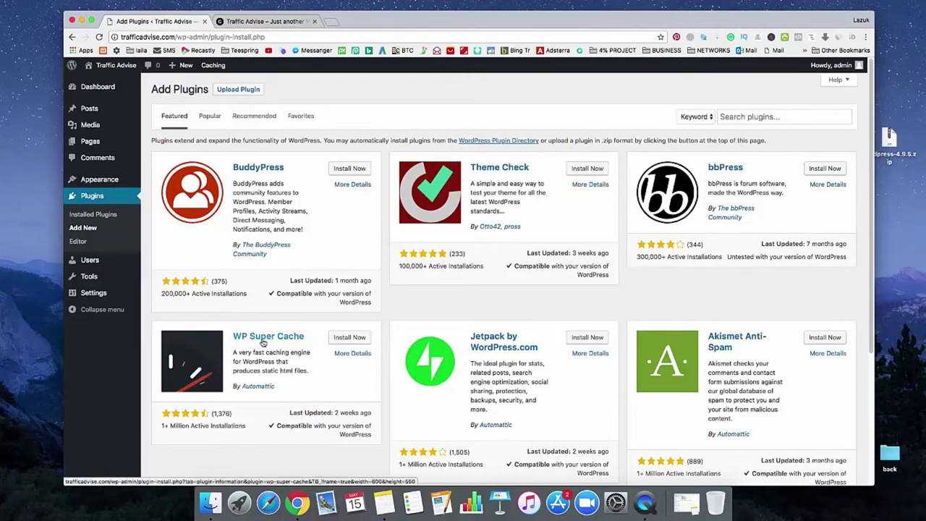
left_click(348, 338)
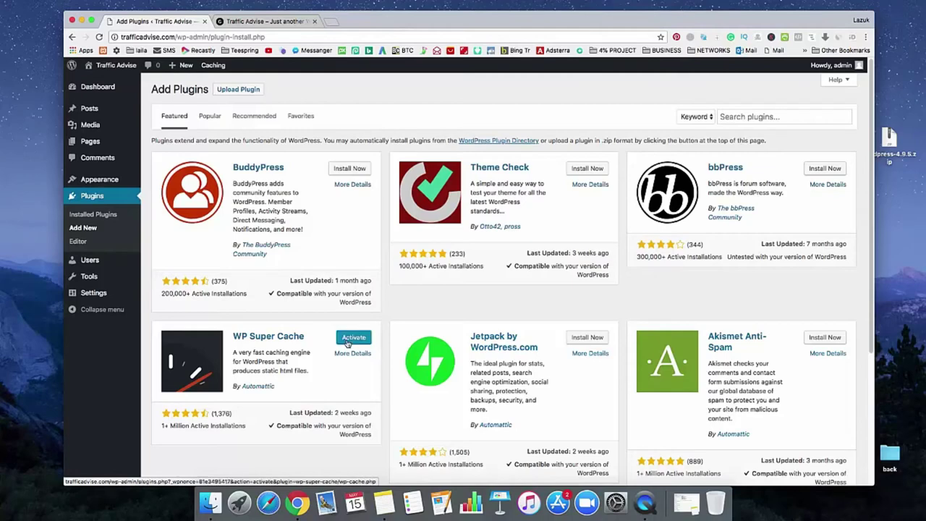
left_click(350, 338)
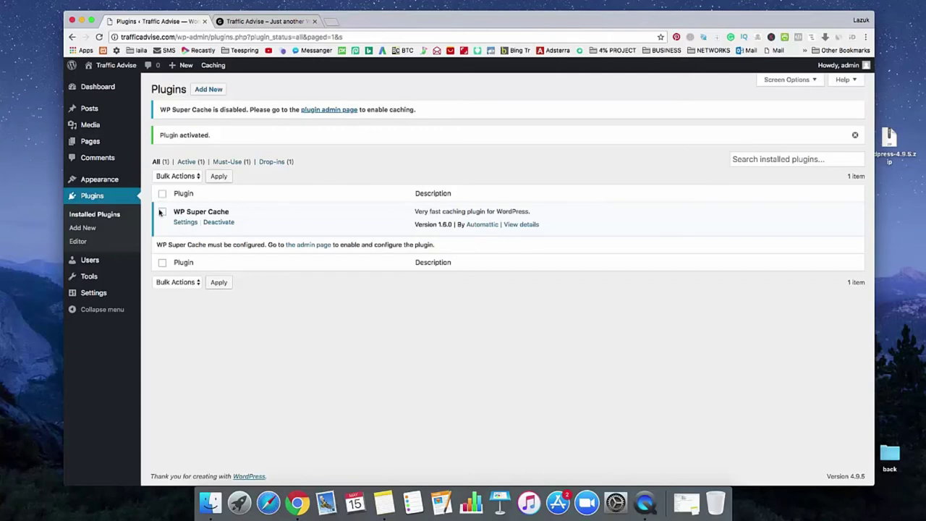
Install and activate the Akismet Anti-Spam plugin from the featured plugins
left_click(91, 229)
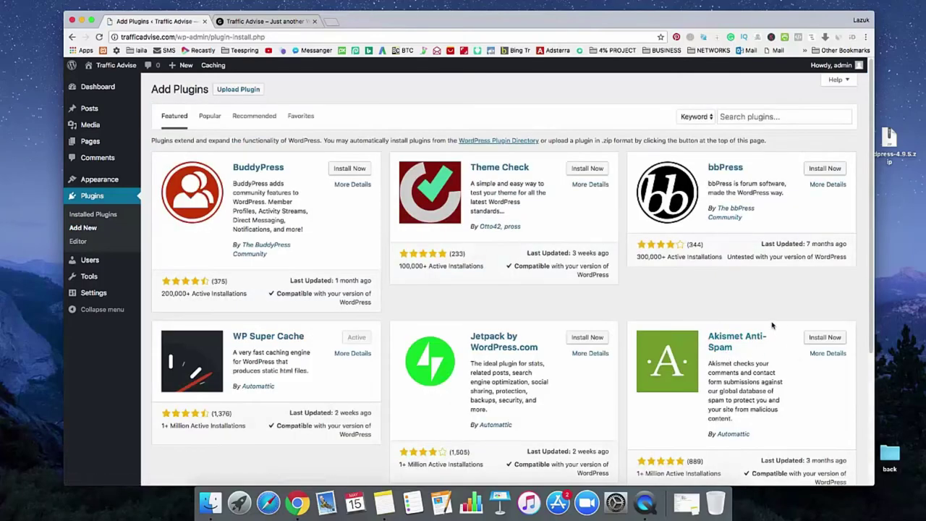
scroll(766, 311, "down", 3)
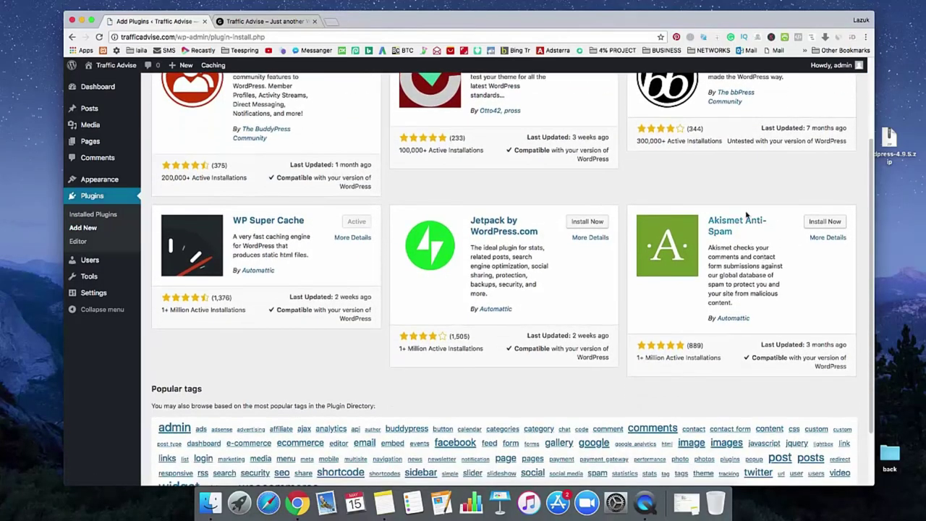
left_click(825, 222)
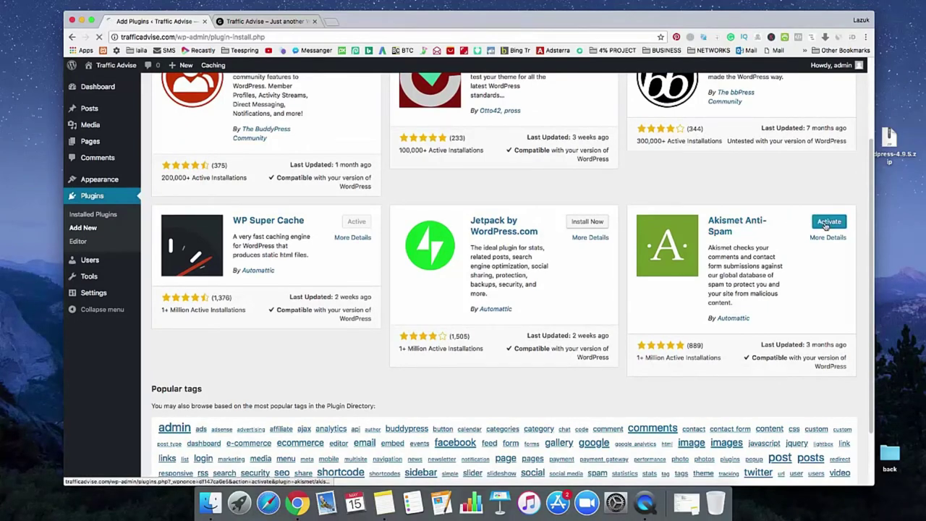
left_click(825, 222)
Install and activate Jetpack by WordPress.com and dismiss its WordPress.com connection prompt
left_click(82, 228)
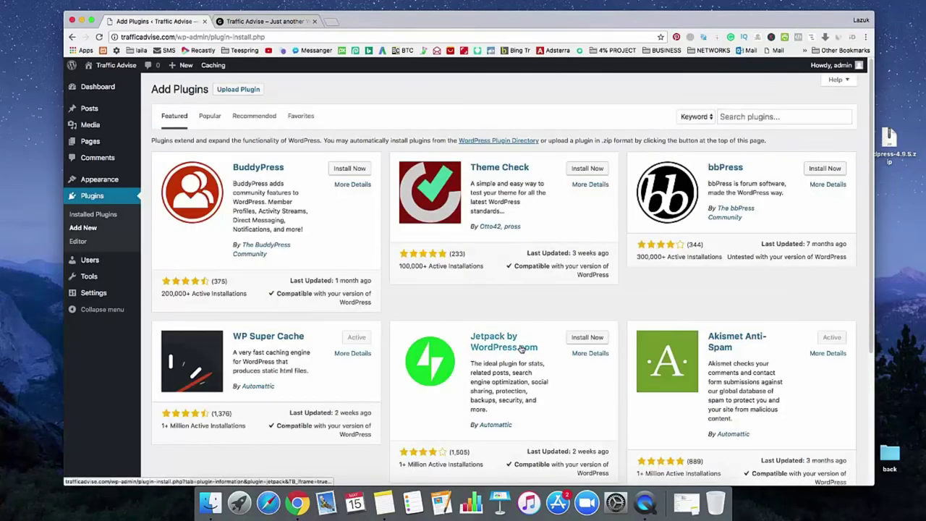
left_click(585, 338)
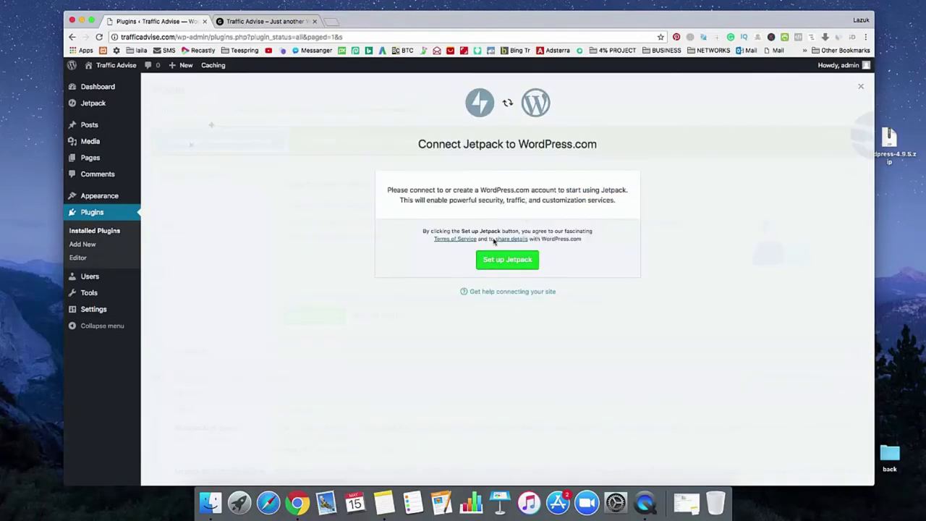
left_click(860, 87)
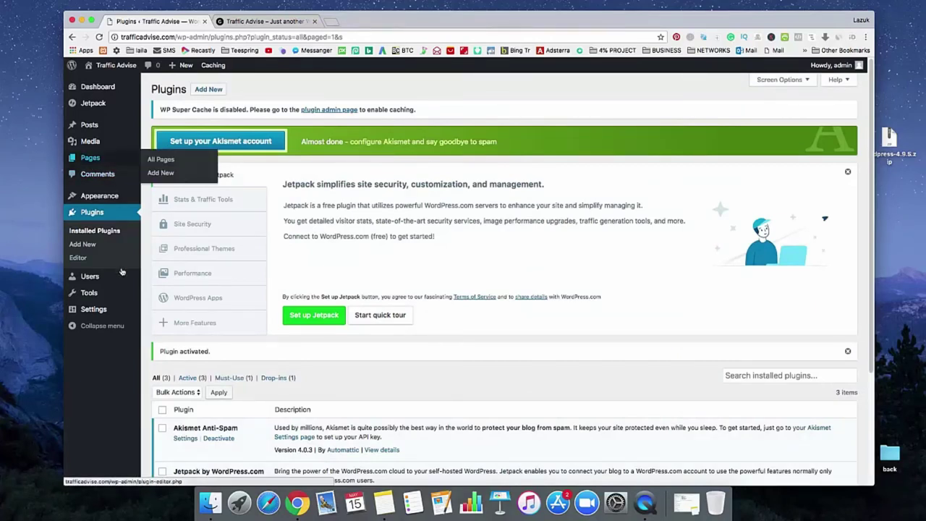
Search the plugin directory for "yoast seo", and install and activate the Yoast SEO plugin
left_click(89, 245)
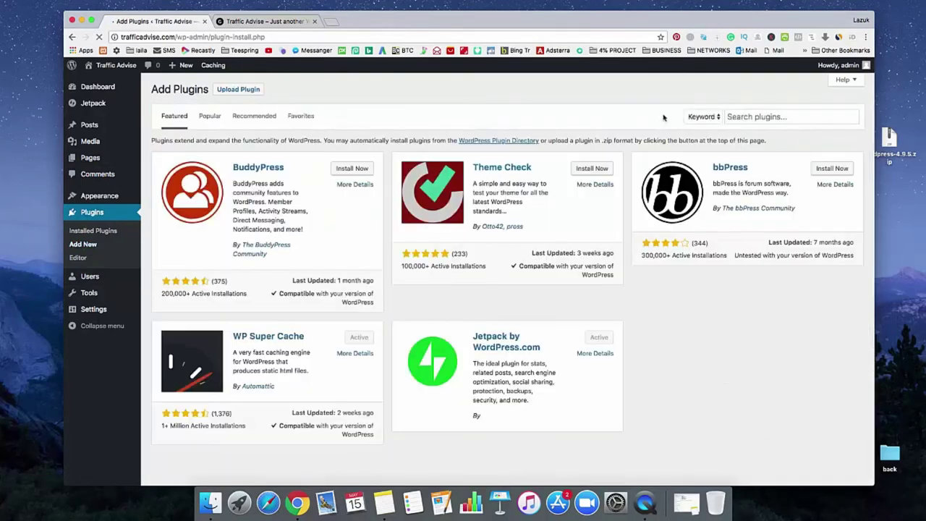
left_click(748, 118)
type("yoa")
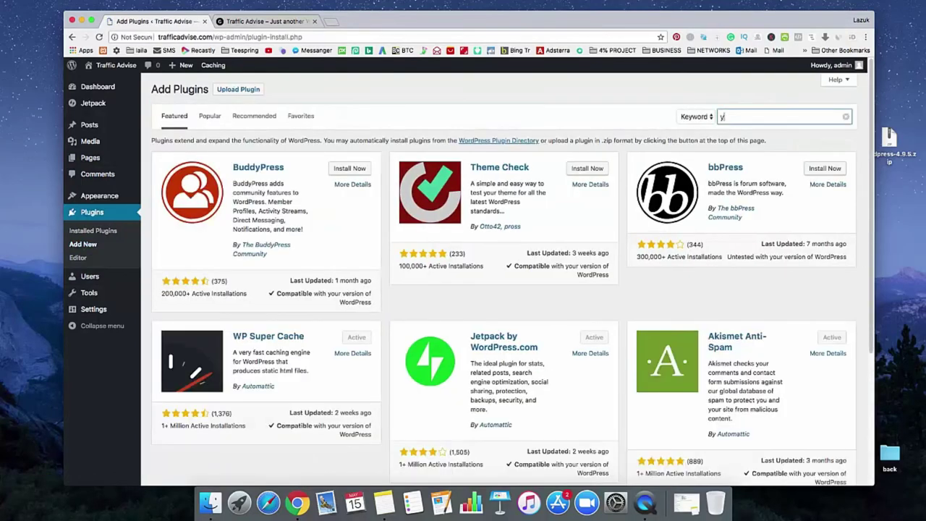
type("st seo")
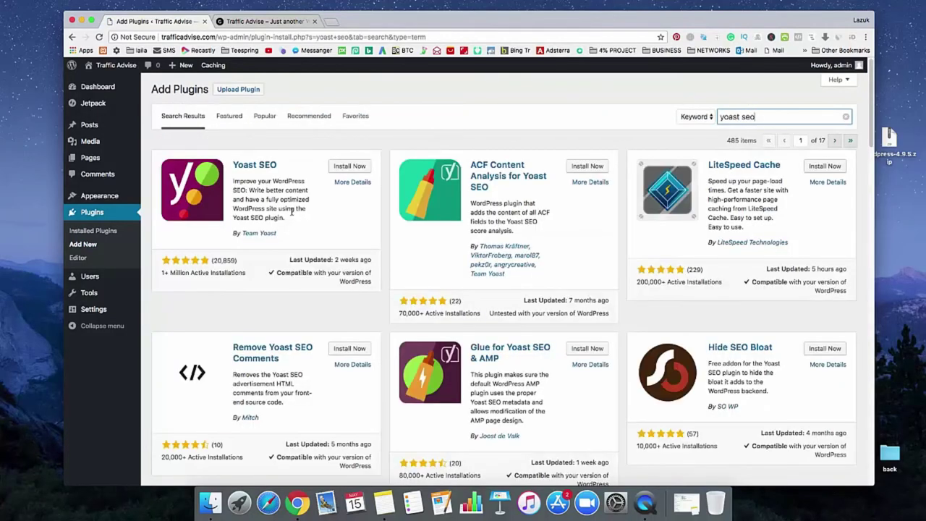
left_click(347, 167)
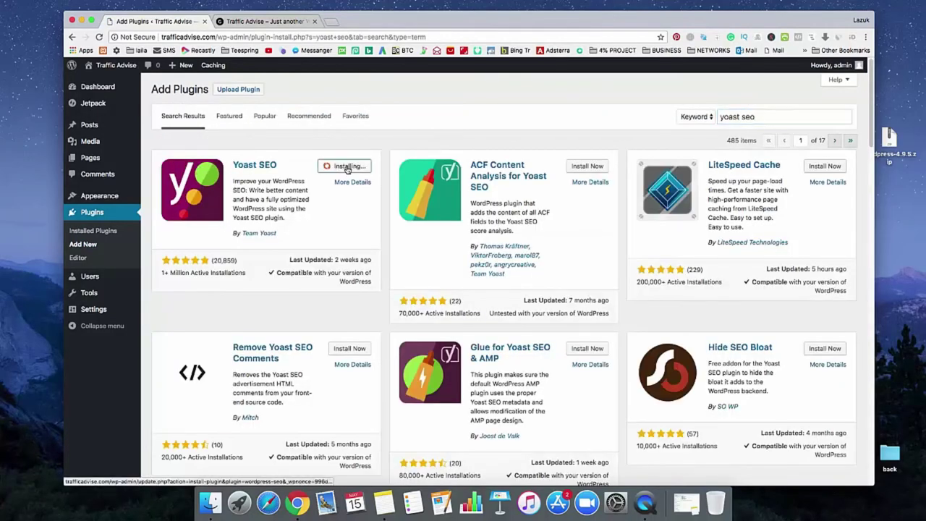
left_click(347, 167)
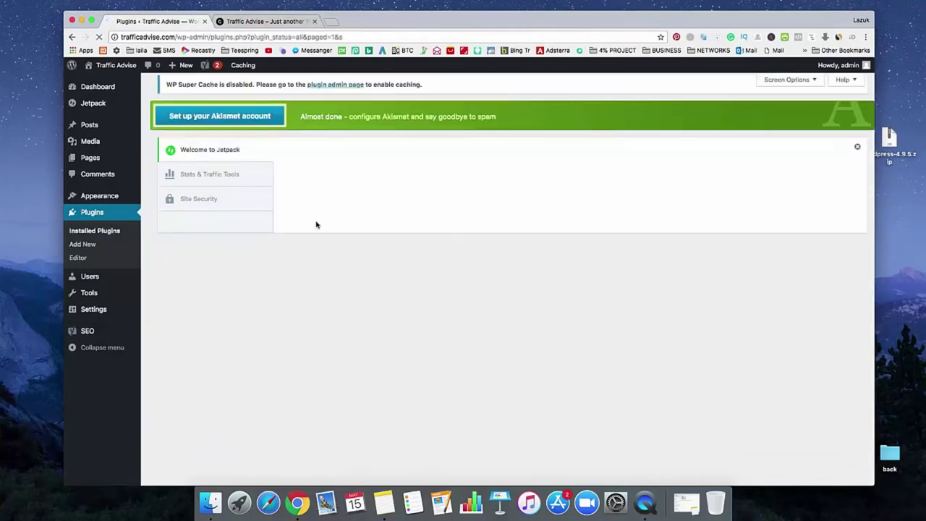
Search new plugins for "social share", install and activate Cresta Social Share Counter, and dismiss the Jetpack welcome banner
left_click(83, 244)
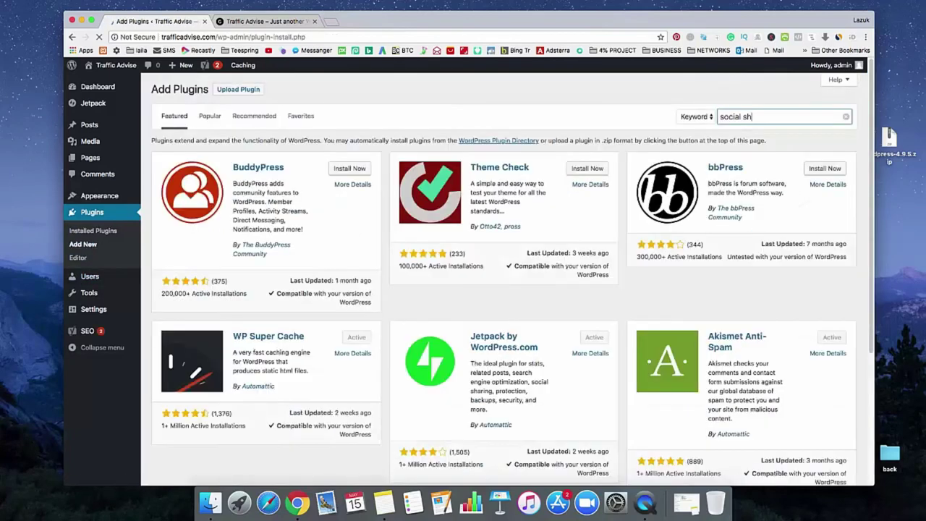
type("are")
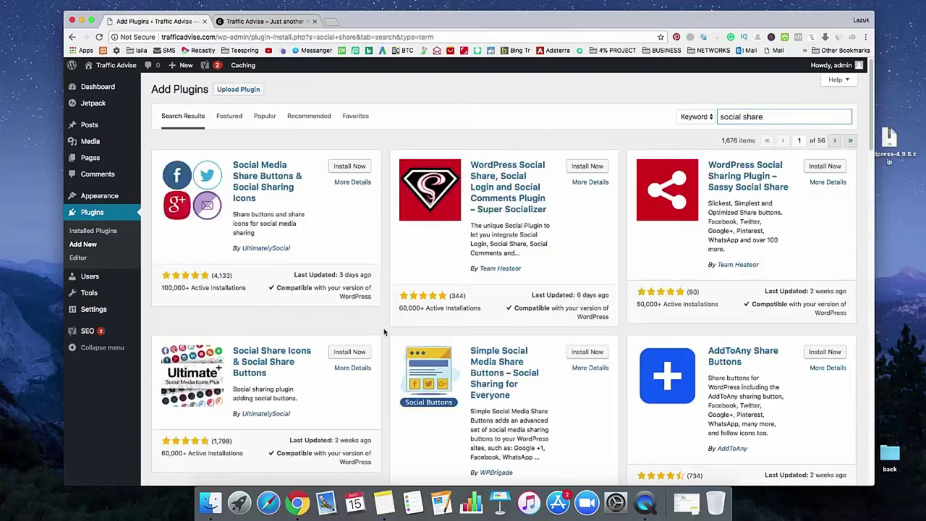
scroll(384, 331, "down", 5)
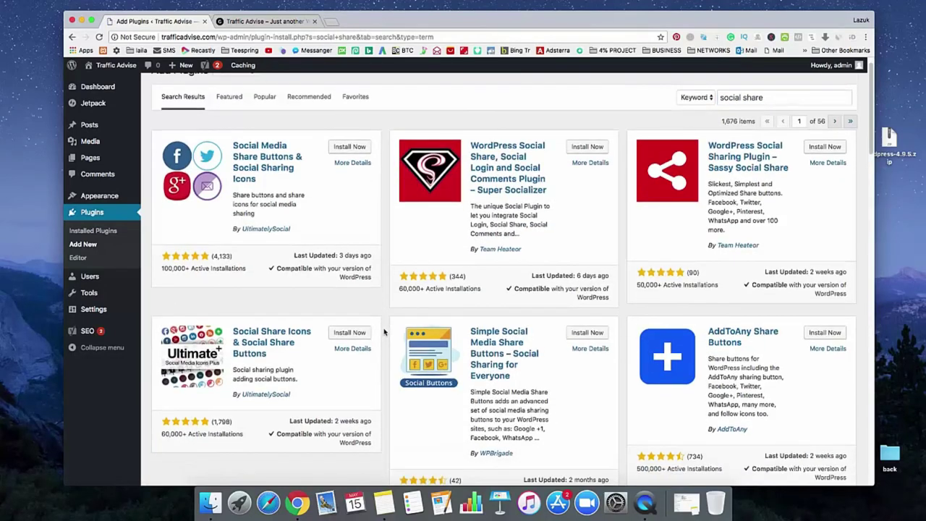
scroll(384, 331, "down", 5)
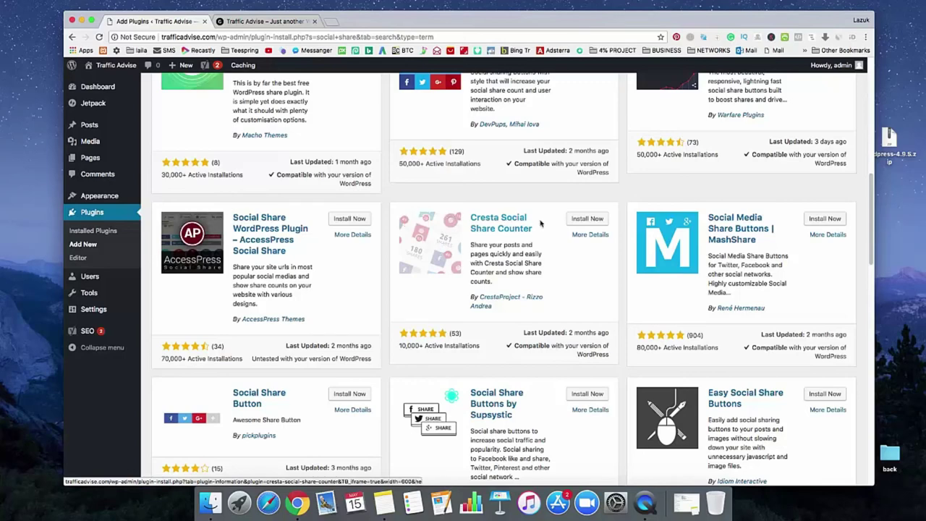
left_click(587, 220)
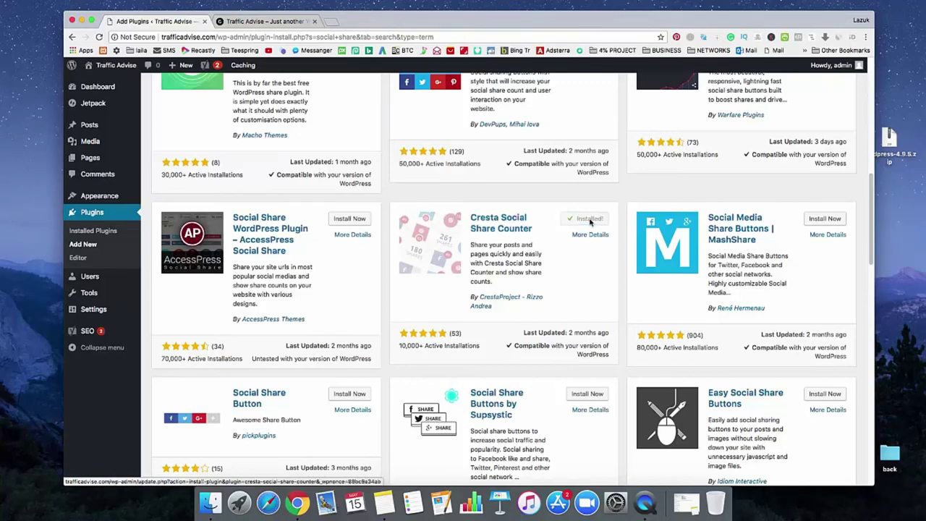
left_click(587, 220)
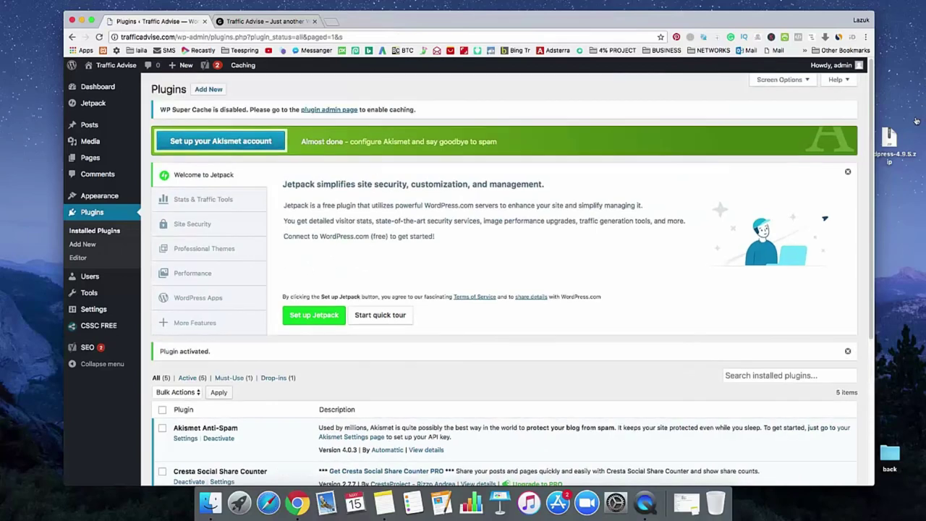
left_click(848, 174)
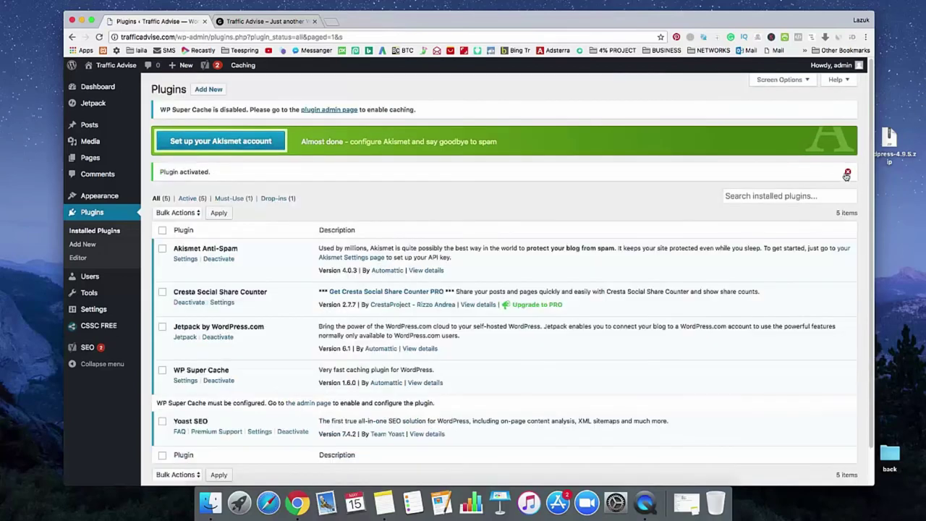